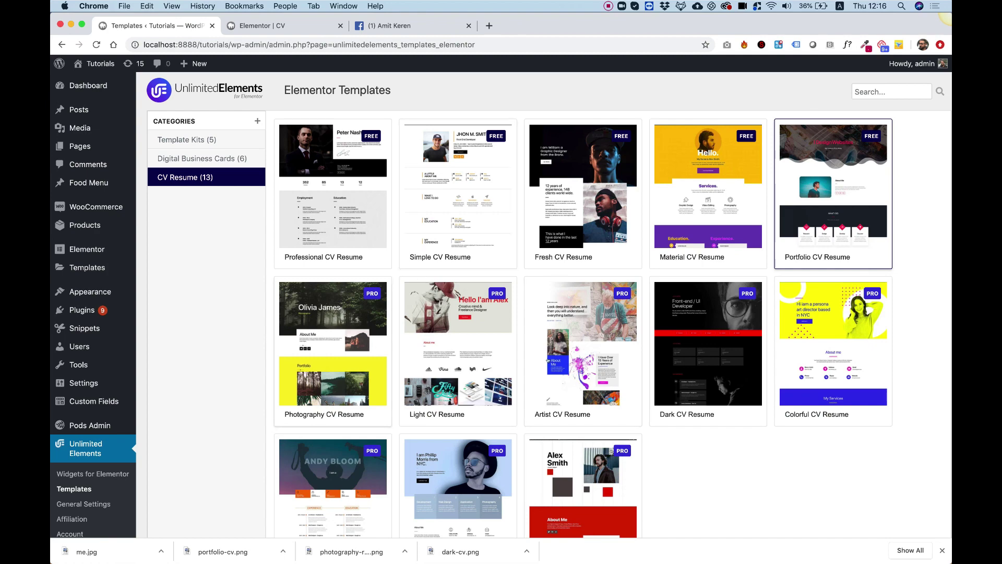
Switch to the Elementor CV tab and scroll through the finished CV page
left_click(290, 25)
scroll(630, 169, "down", 10)
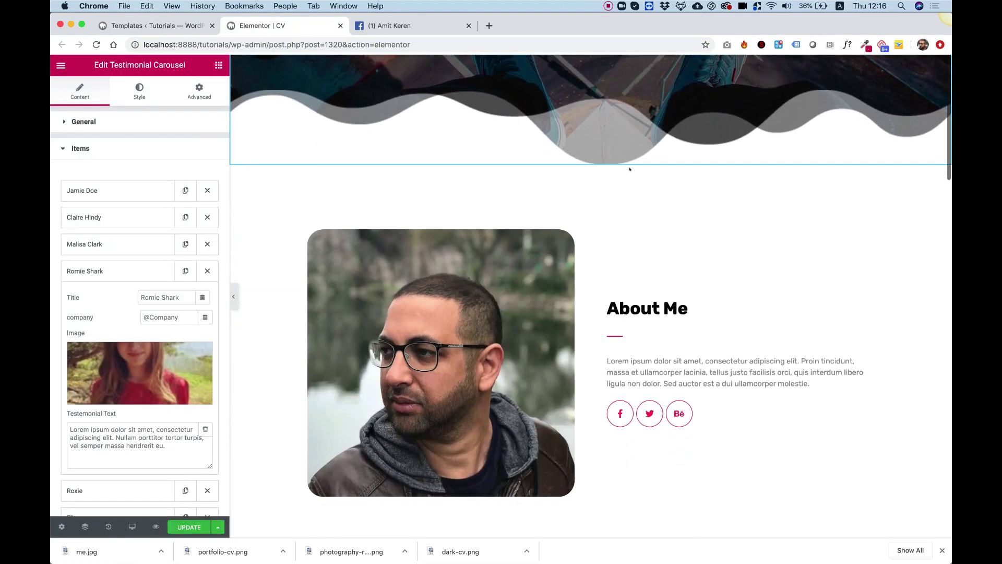
scroll(629, 169, "down", 8)
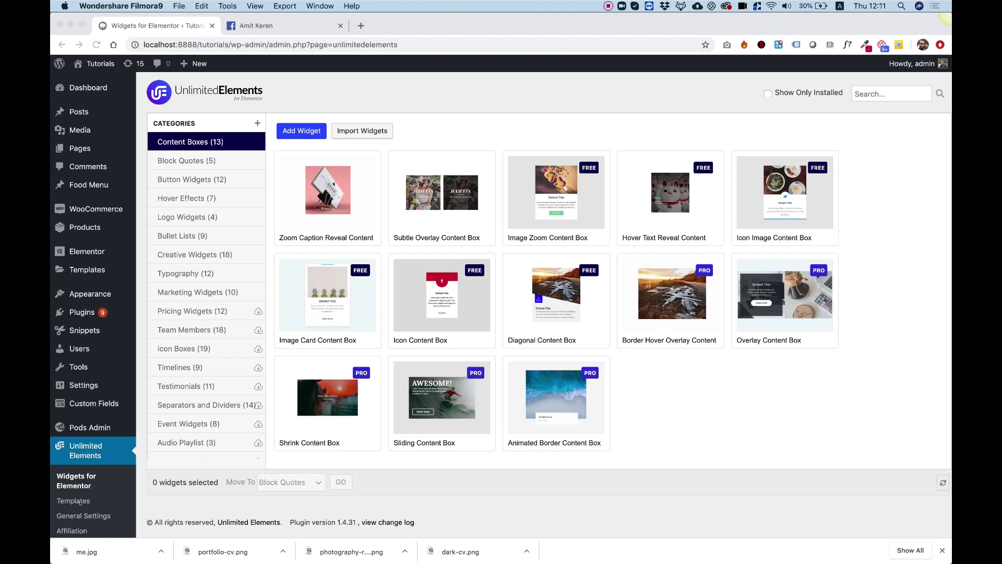
List the 13 CV Resume templates in the Unlimited Elements Templates library
left_click(79, 502)
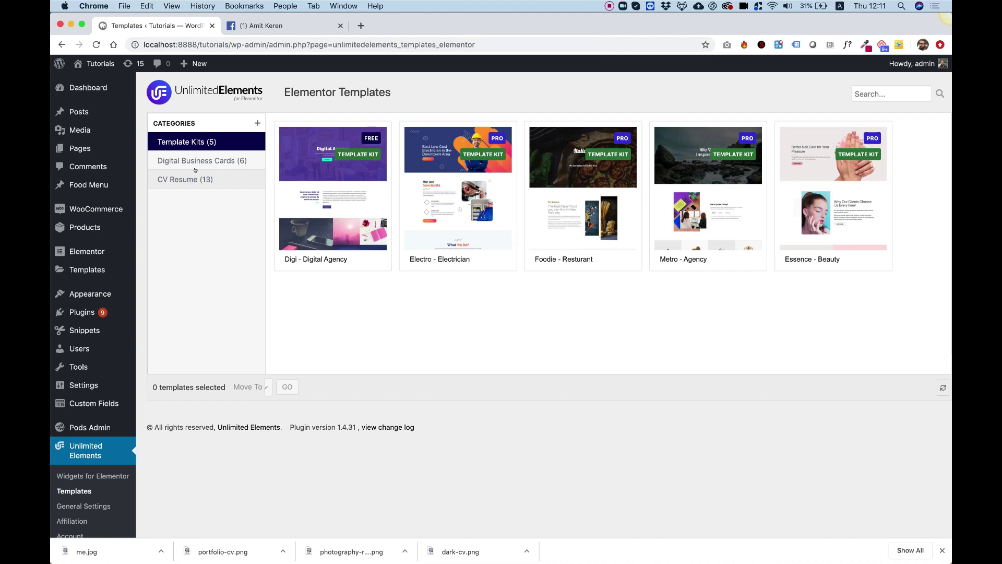
left_click(188, 180)
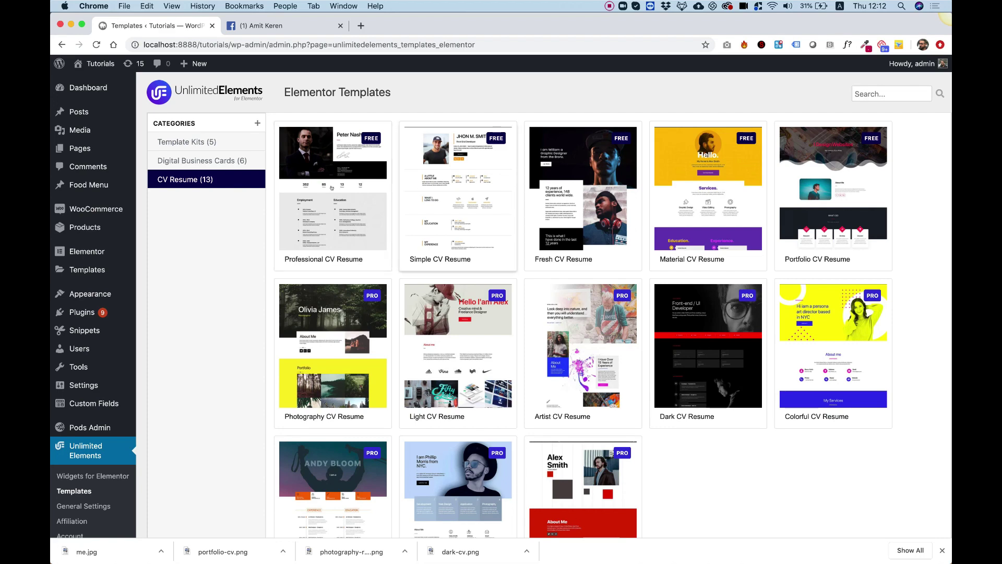
left_click(360, 181)
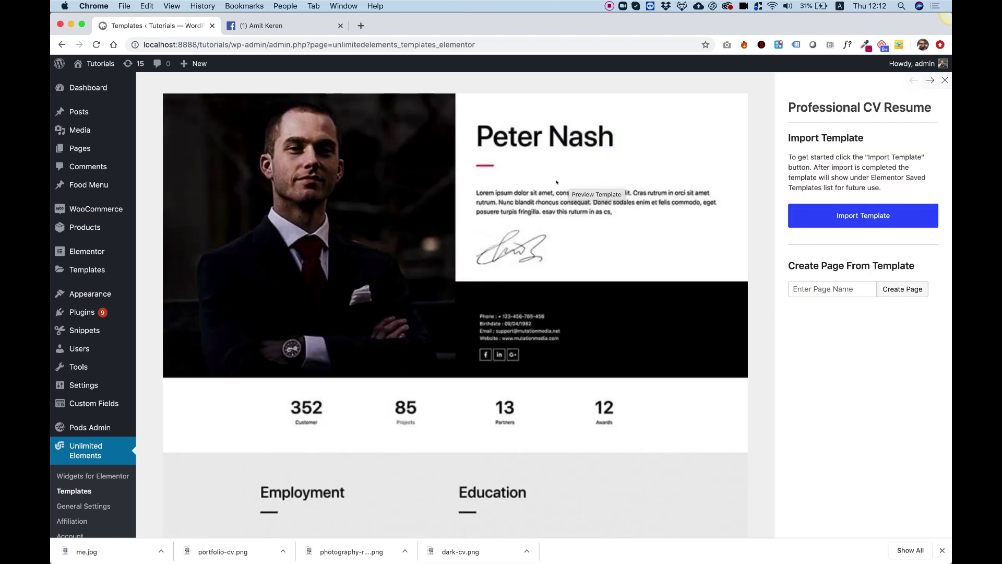
scroll(557, 185, "down", 10)
scroll(557, 183, "down", 10)
scroll(556, 182, "up", 7)
scroll(556, 182, "up", 10)
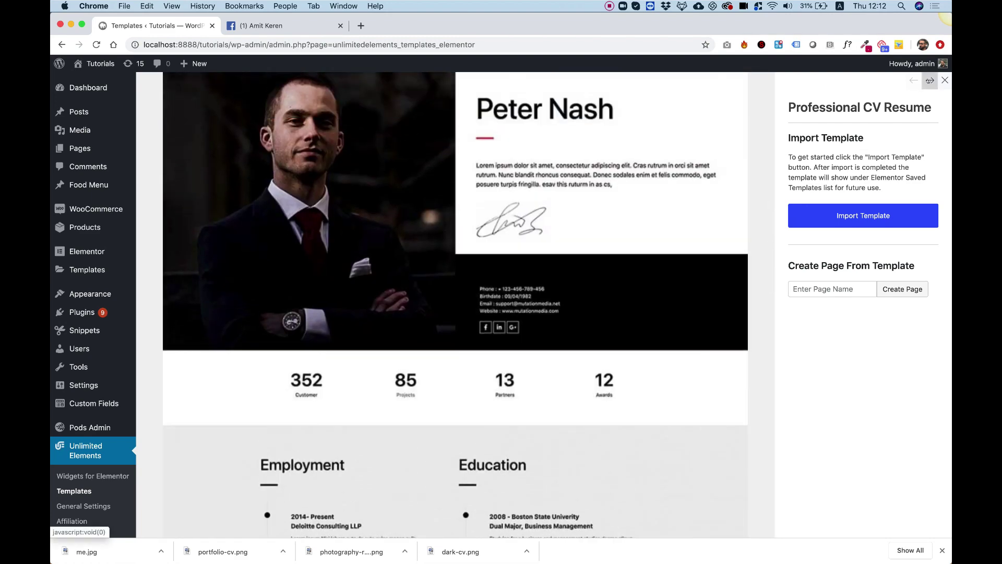
left_click(929, 80)
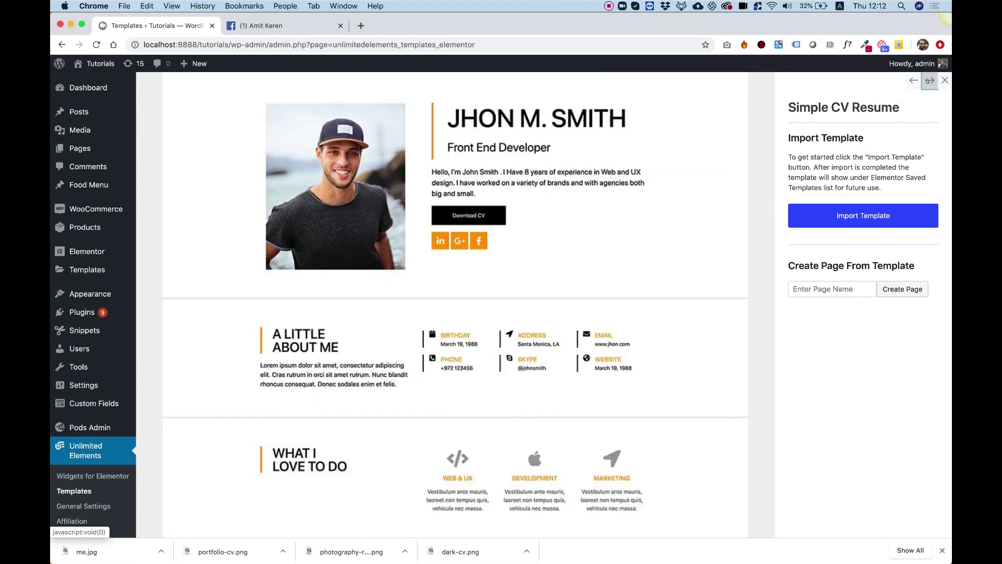
left_click(930, 80)
left_click(930, 81)
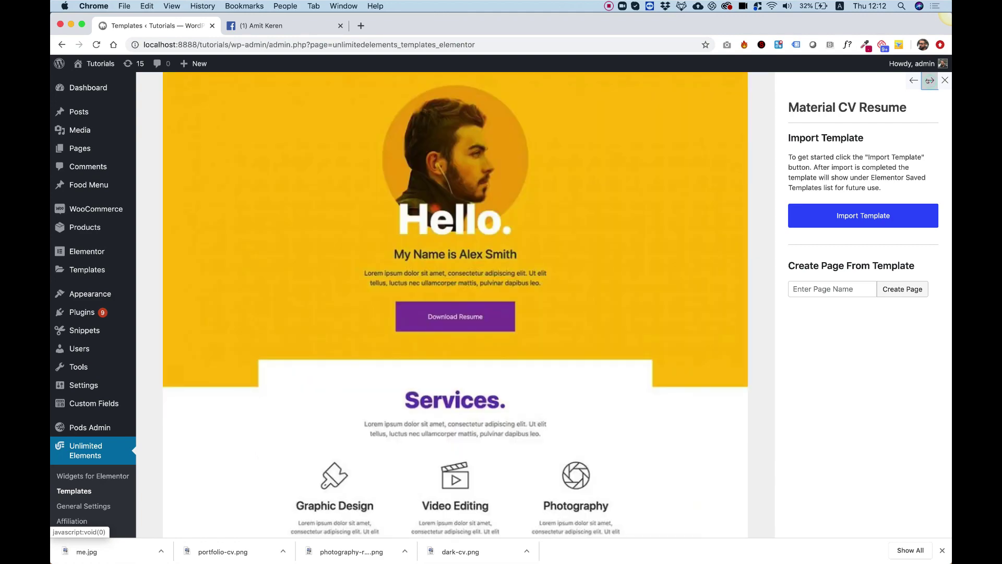
left_click(916, 82)
left_click(917, 82)
left_click(917, 82)
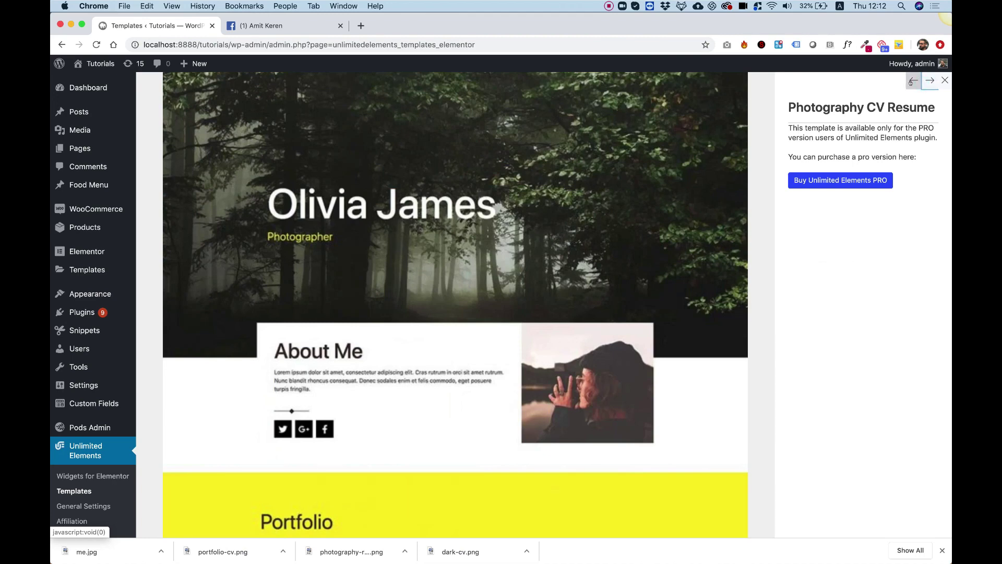
left_click(913, 82)
left_click(945, 80)
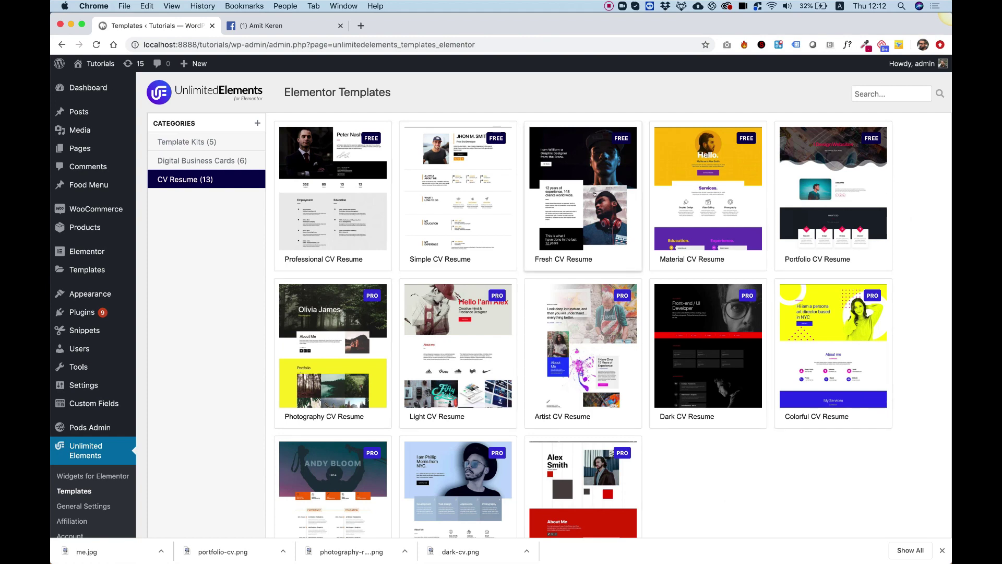
Preview the Portfolio CV Resume template and create a page named 'CV' from it
left_click(824, 173)
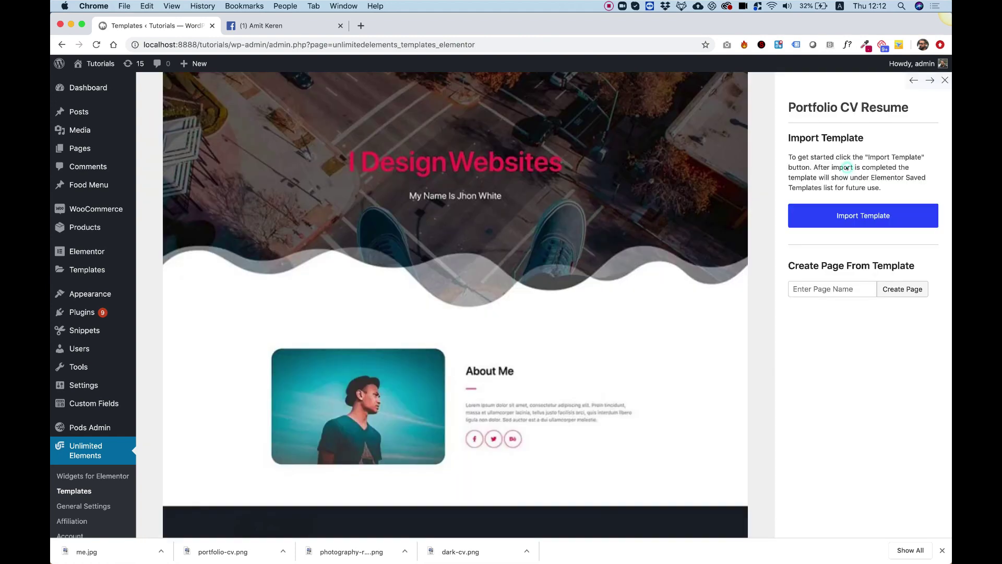
scroll(462, 235, "down", 5)
scroll(462, 235, "down", 20)
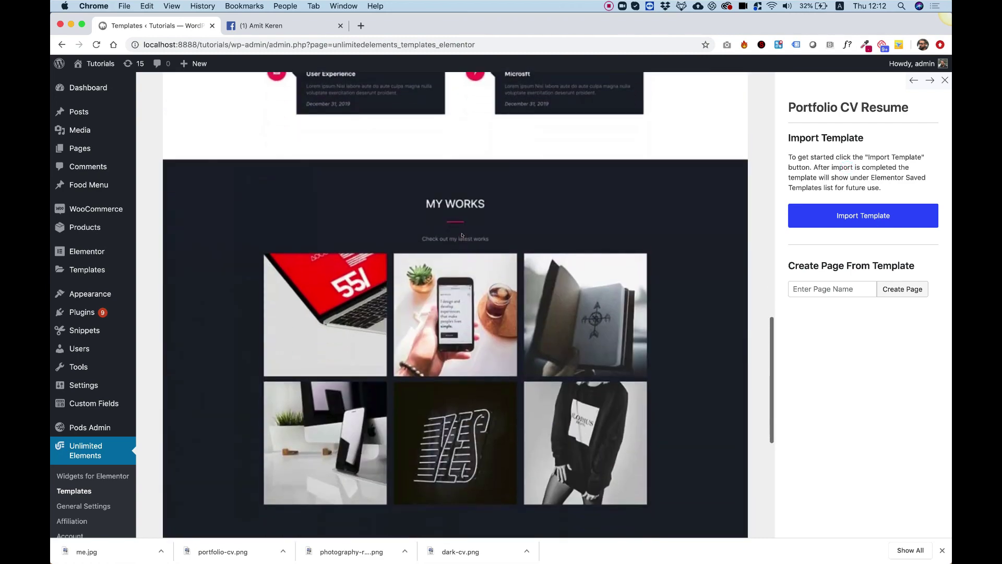
scroll(462, 235, "up", 20)
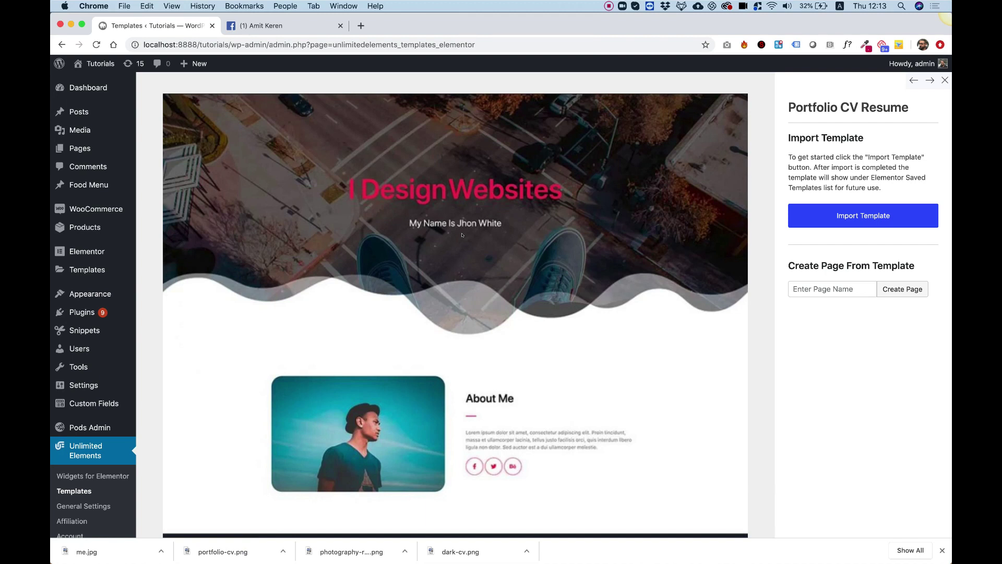
left_click(821, 289)
type("CV")
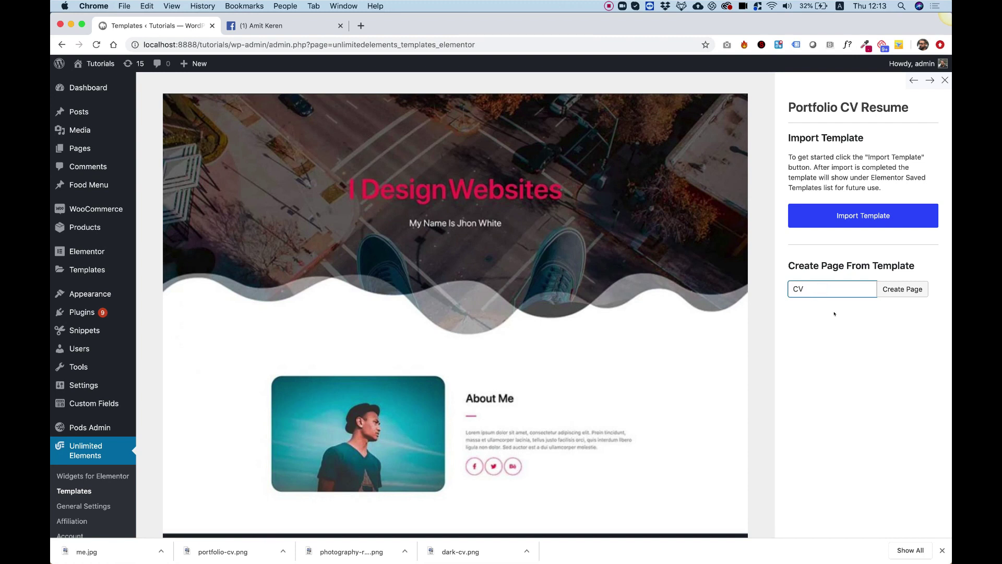
left_click(897, 289)
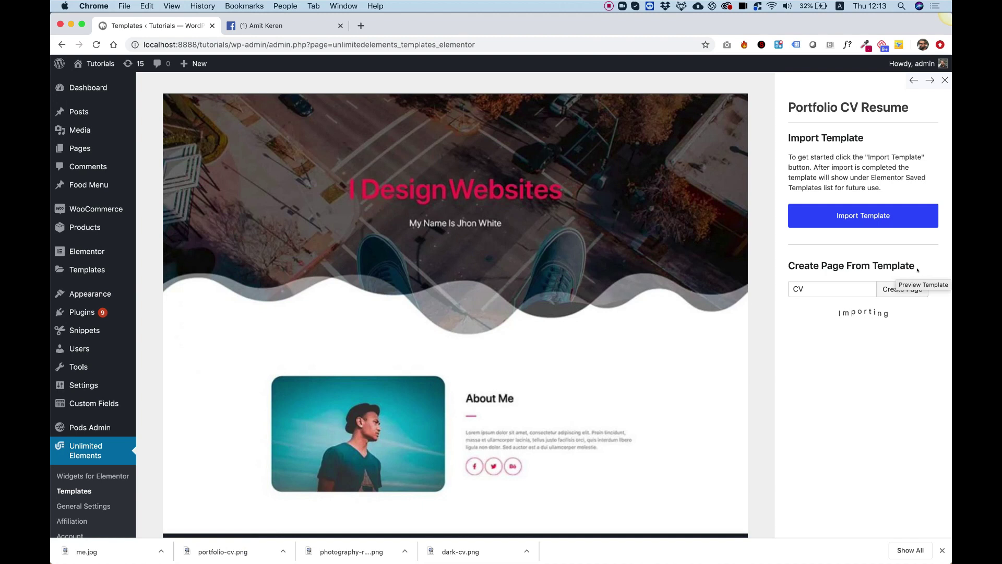
Scroll through the imported Portfolio CV page to check its content
scroll(494, 231, "down", 10)
scroll(496, 232, "down", 9)
scroll(496, 231, "up", 18)
scroll(496, 231, "up", 2)
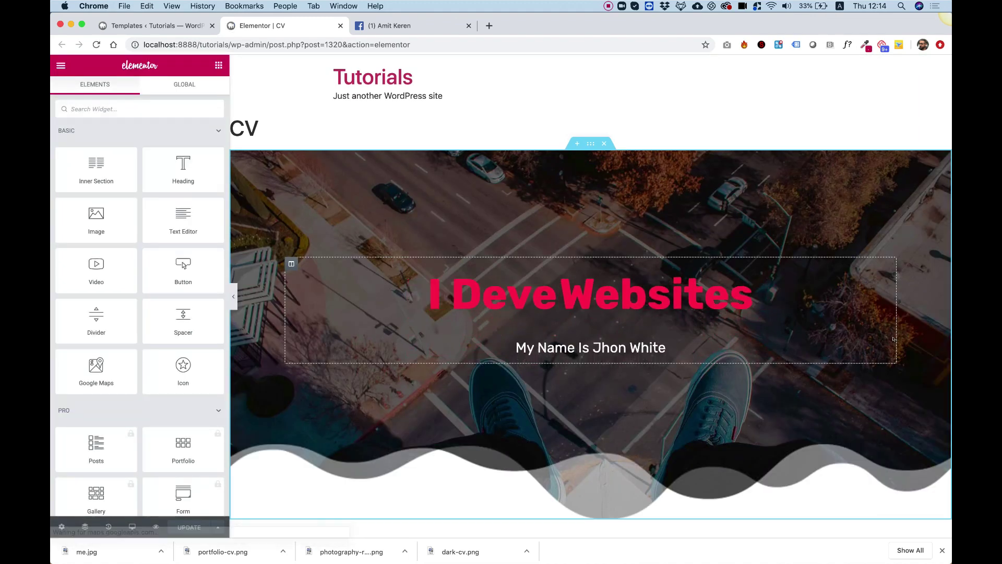
Change the hero headline's rotating words to 'Design' and 'Develop'
type("lop")
key("BackSpace")
key("BackSpace")
key("BackSpace")
key("BackSpace")
key("BackSpace")
key("BackSpace")
key("BackSpace")
type("Design")
key("BackSpace")
key("BackSpace")
key("BackSpace")
key("BackSpace")
key("BackSpace")
key("BackSpace")
type("Develop")
Set the page layout to Elementor Canvas in the page settings
left_click(61, 526)
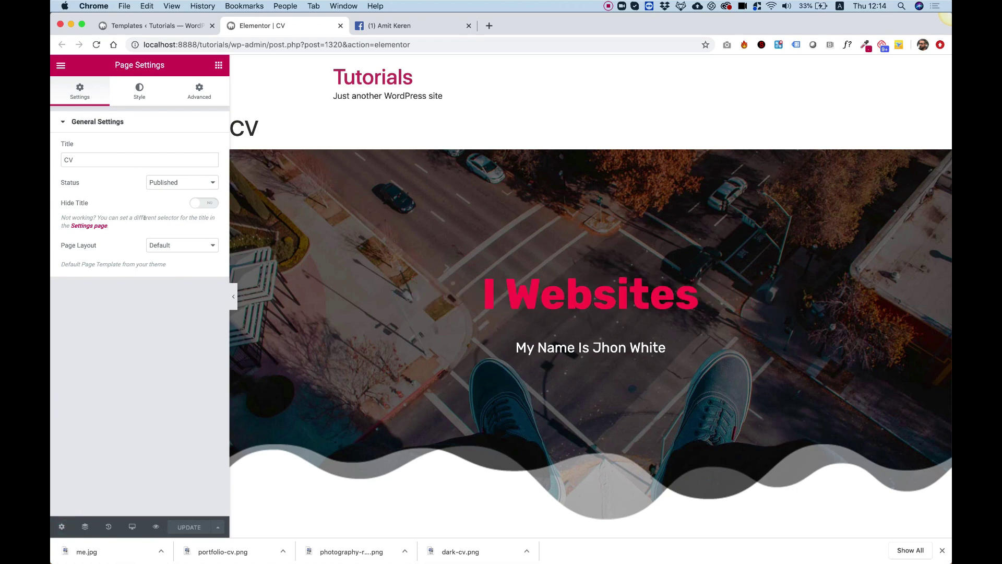
left_click(177, 246)
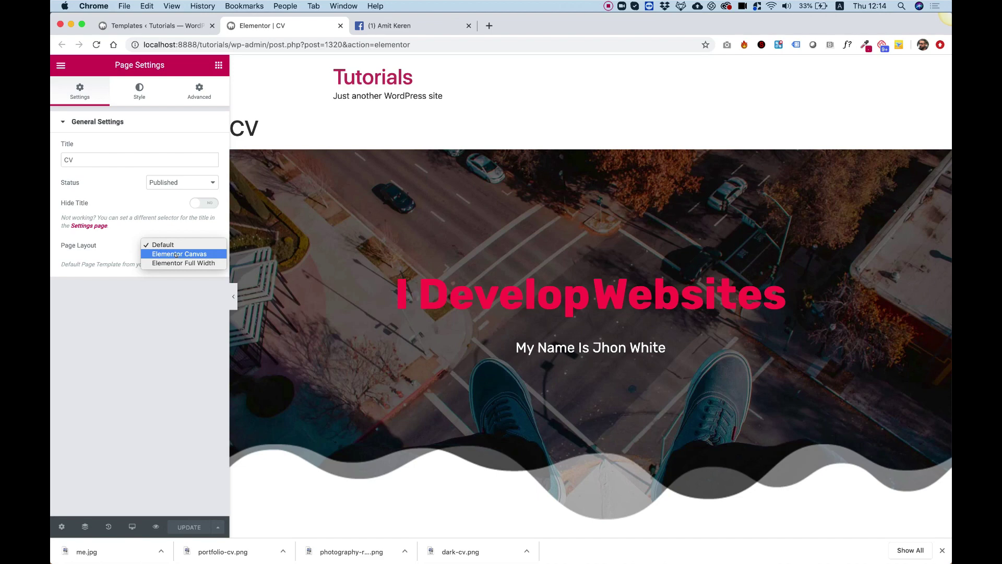
left_click(177, 254)
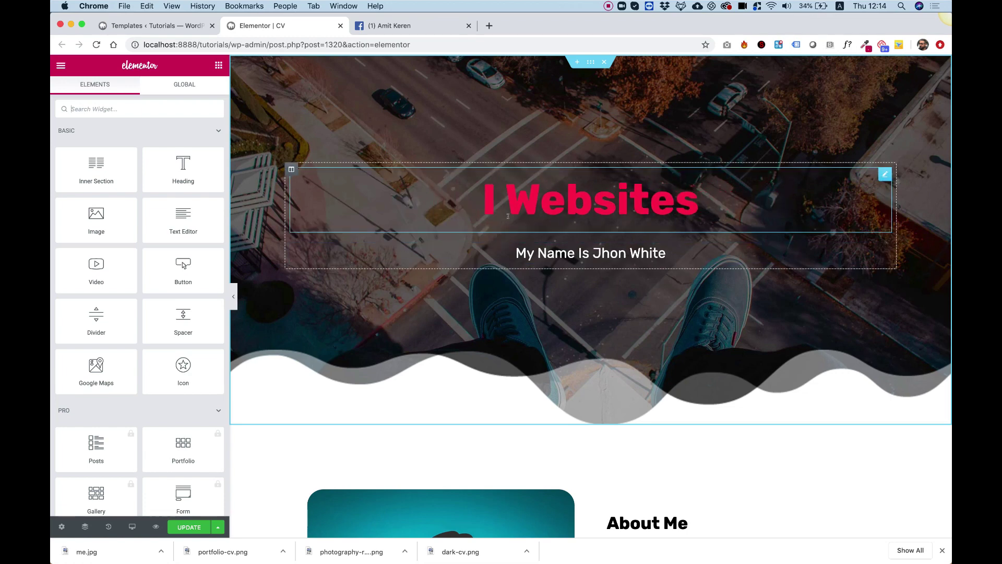
Replace the hero subtitle name with your own full name
left_click(606, 253)
type("A")
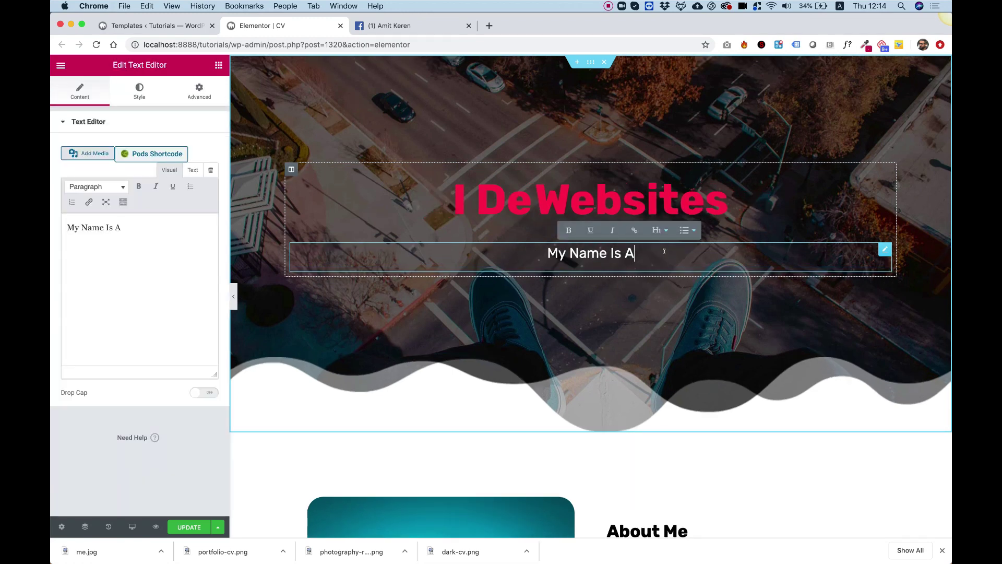
type("mit Kerren")
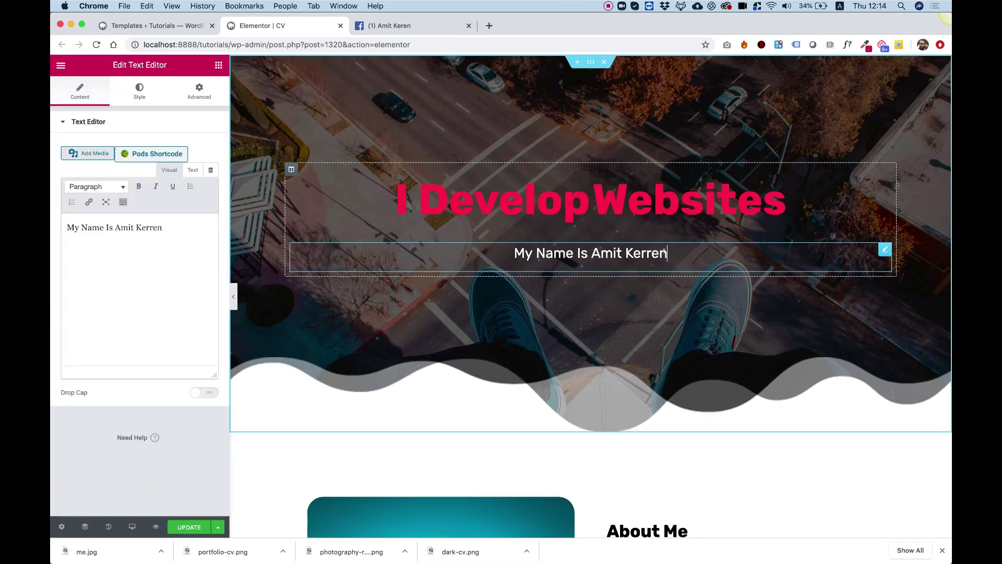
key("BackSpace")
key("BackSpace")
key("BackSpace")
type("en")
scroll(511, 299, "down", 5)
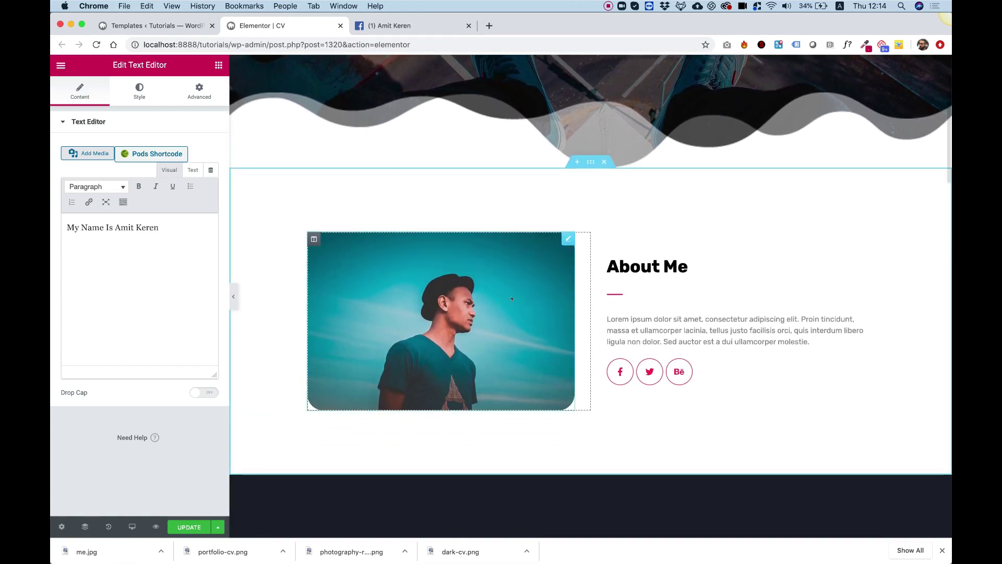
Replace the About Me photo with the uploaded me.jpg
left_click(511, 299)
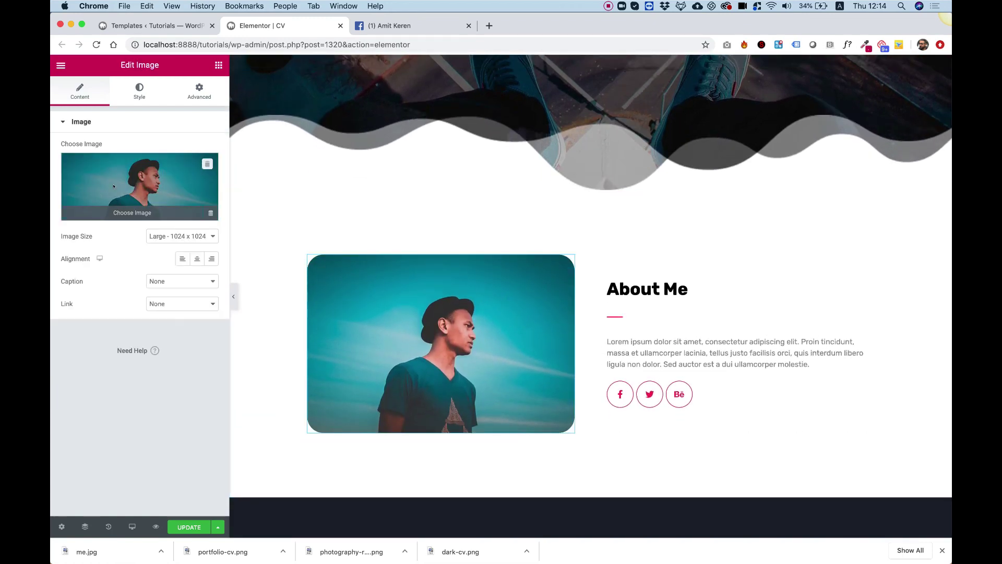
left_click(115, 185)
left_click(95, 108)
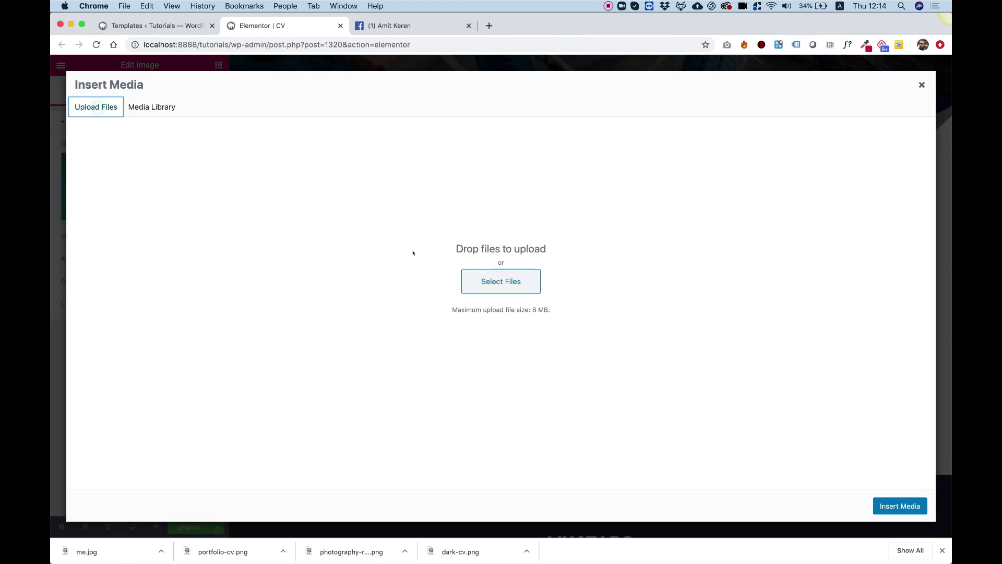
left_click(473, 277)
double_click(388, 81)
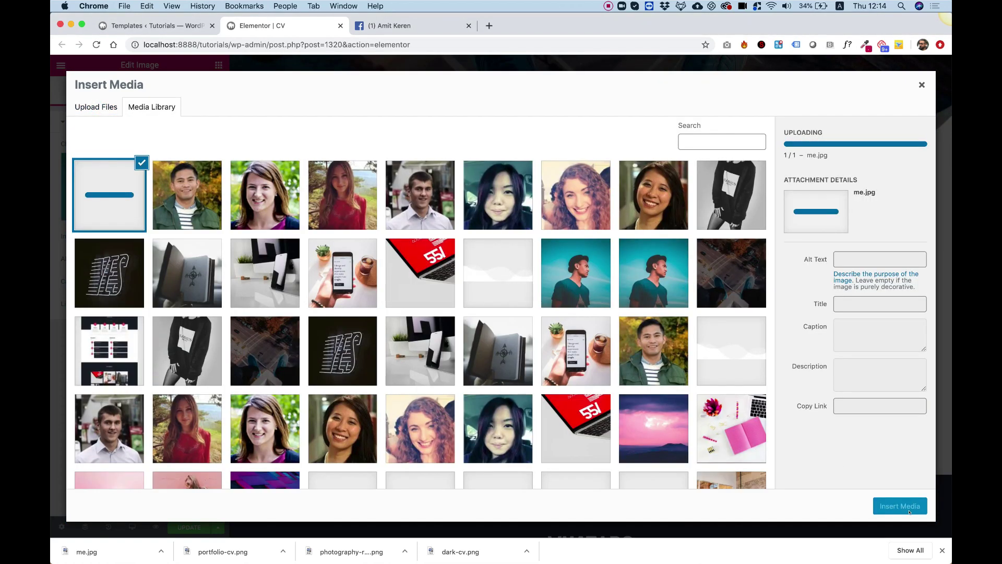
left_click(909, 507)
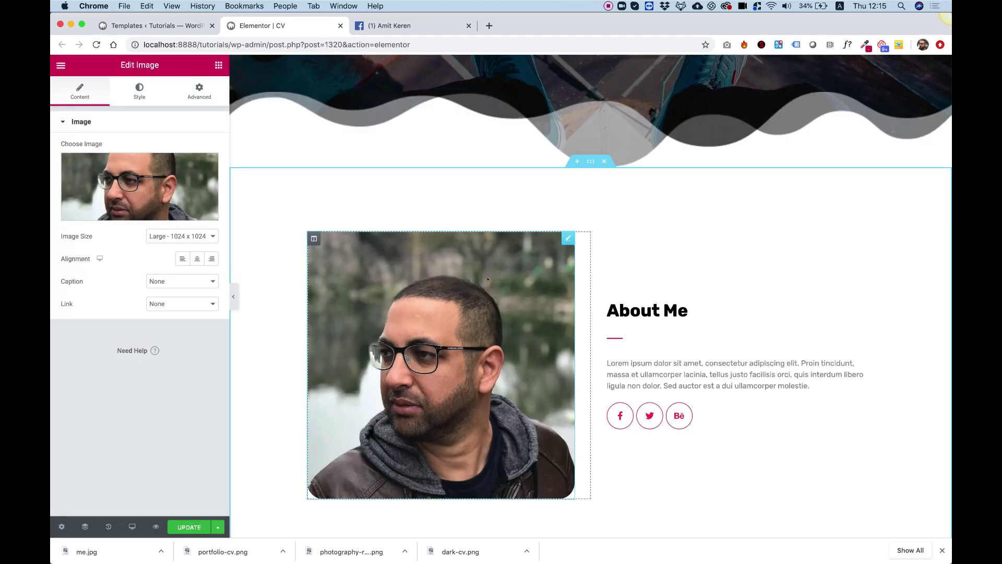
Set the Research card's icon background to blue #394EFF, keeping its existing icon
scroll(487, 279, "down", 3)
scroll(548, 293, "up", 4)
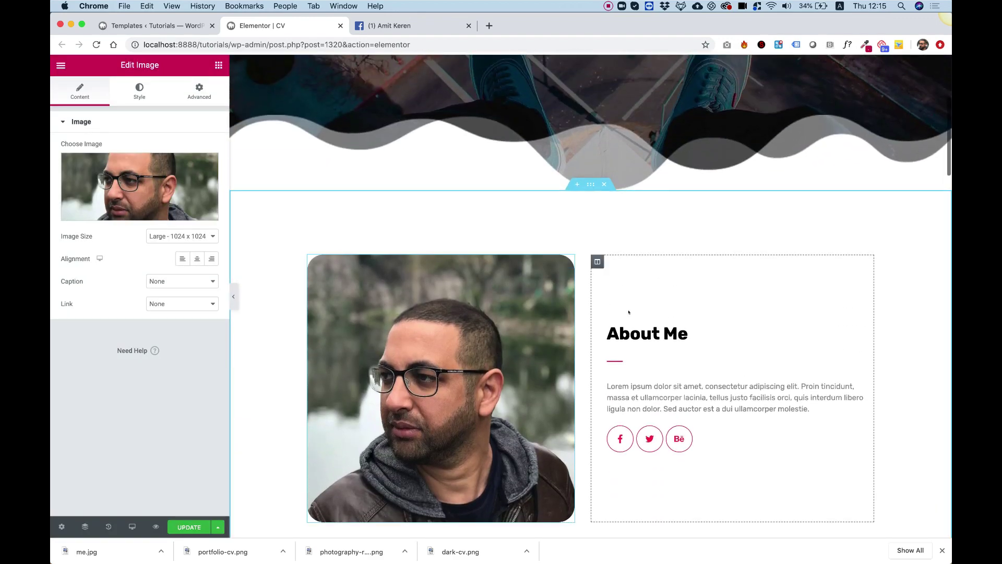
scroll(628, 312, "down", 7)
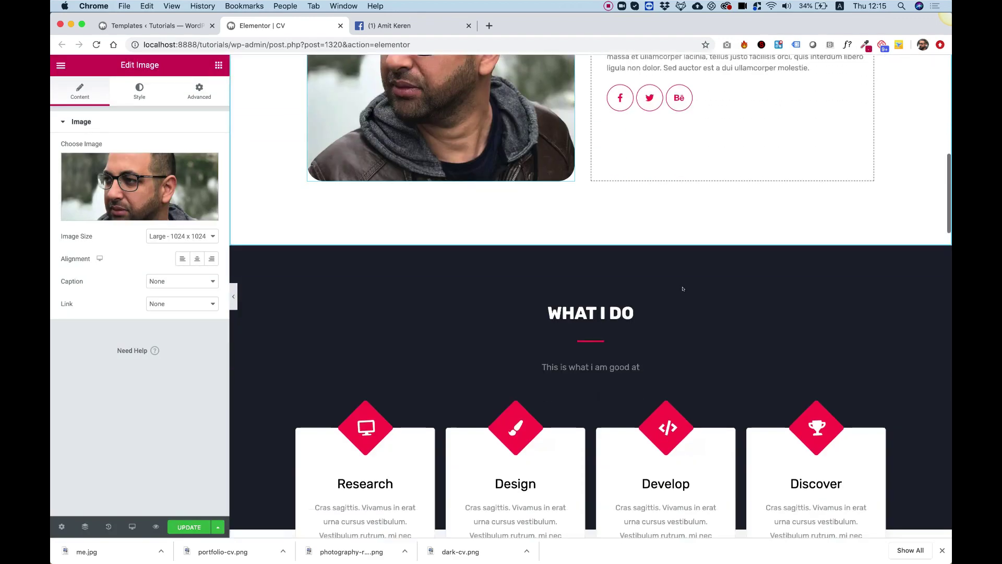
scroll(683, 288, "down", 4)
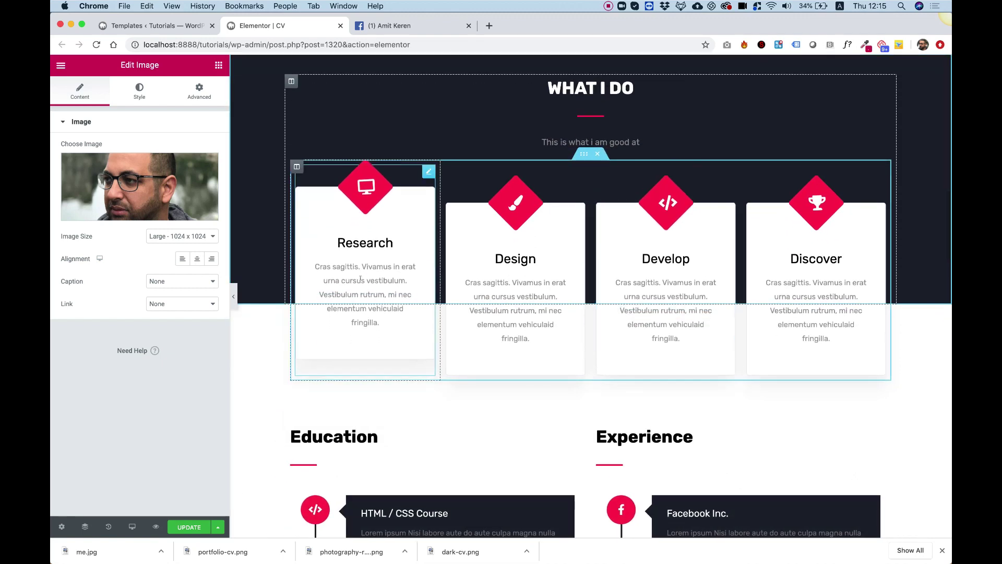
left_click(334, 261)
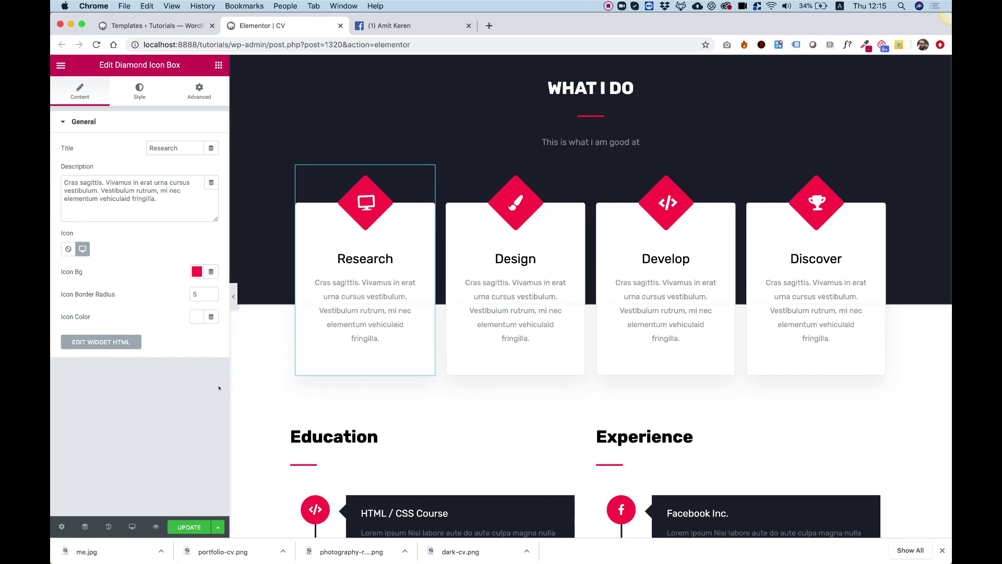
left_click(81, 249)
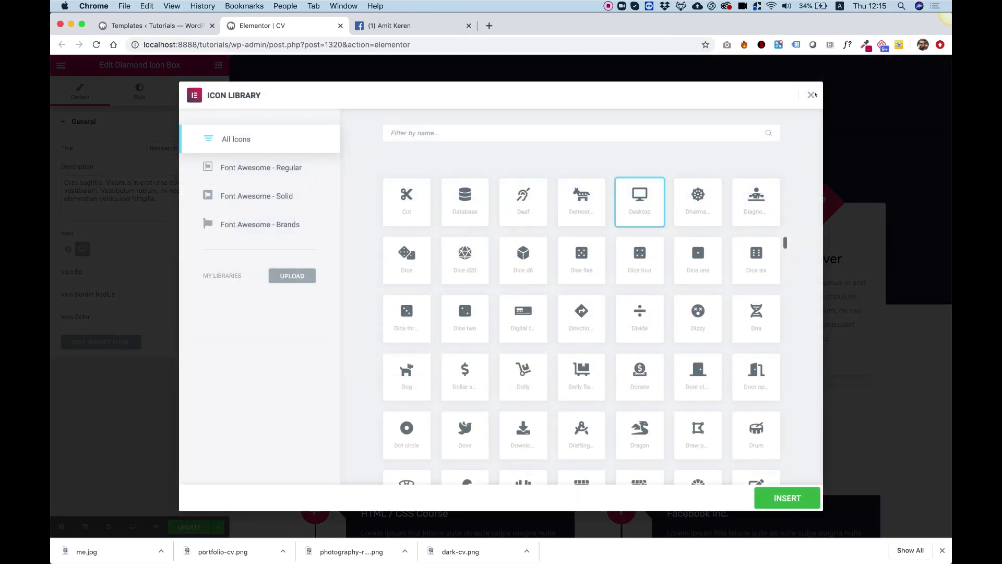
left_click(811, 94)
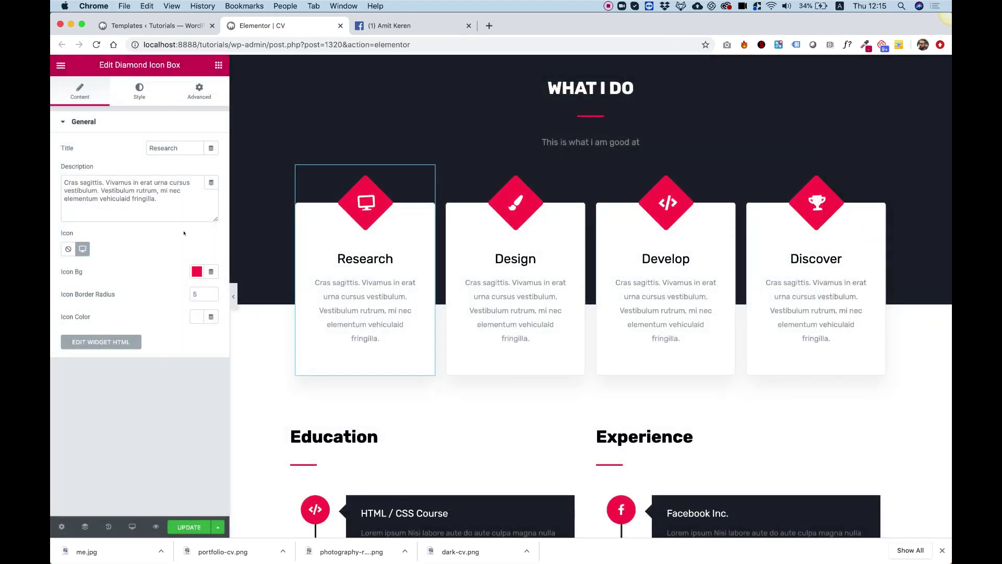
left_click(194, 271)
left_click(92, 296)
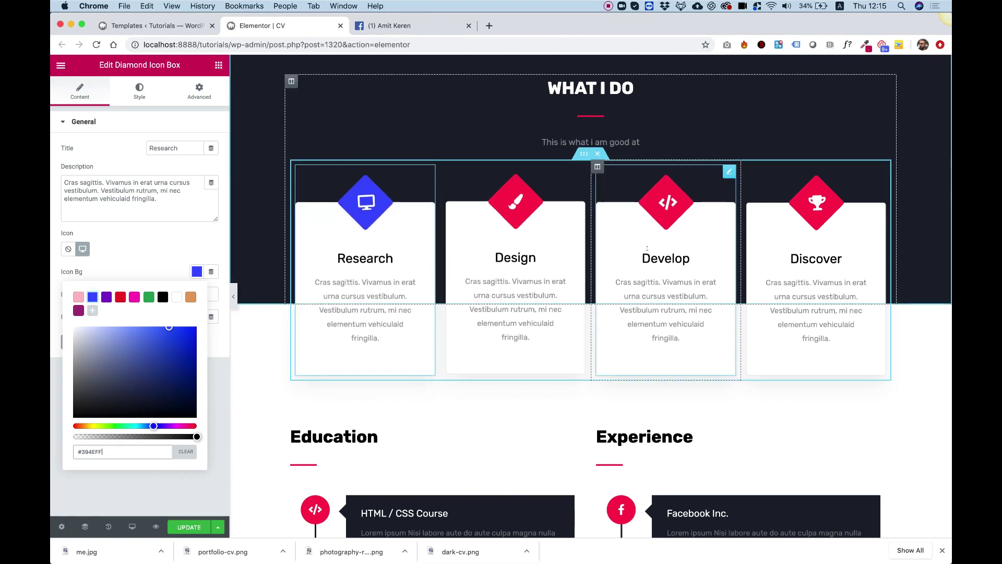
Close the colour picker and select the Education Icon Timeline widget for editing
left_click(605, 115)
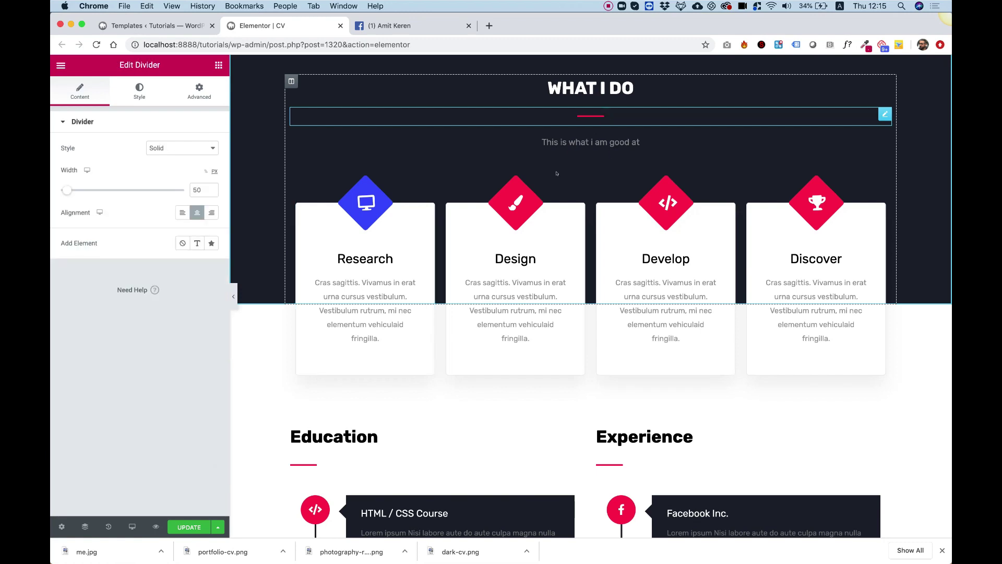
scroll(544, 192, "down", 10)
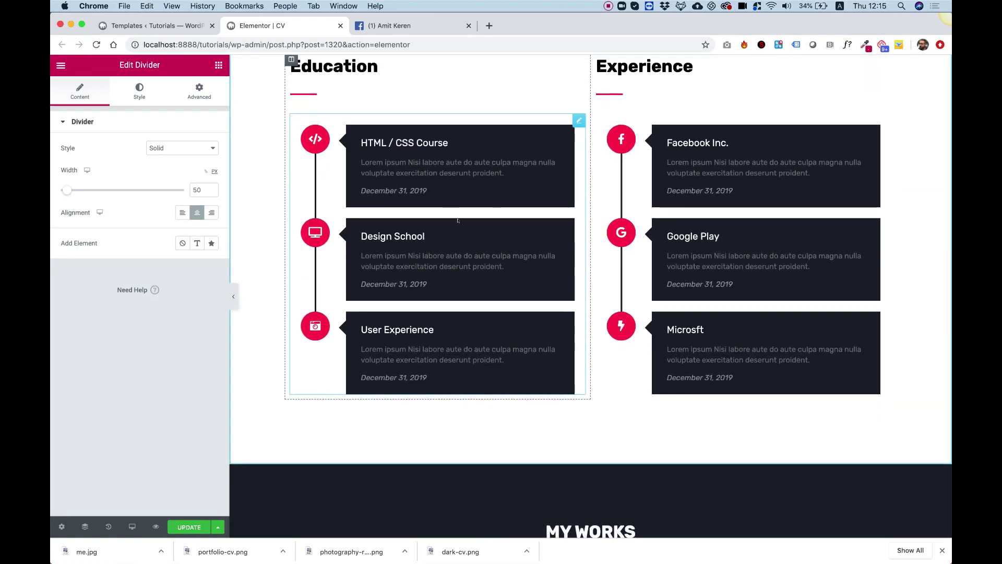
left_click(459, 219)
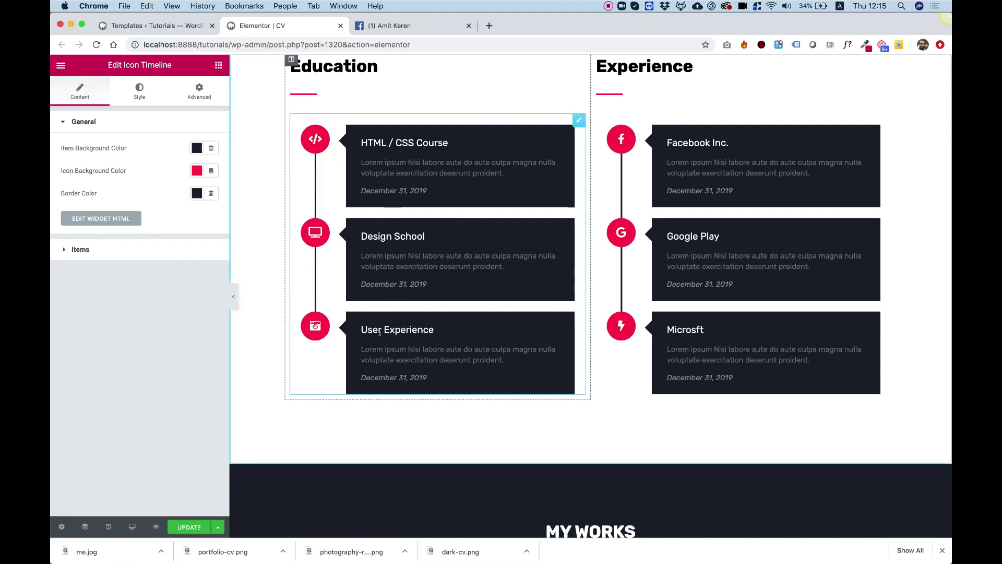
scroll(386, 365, "up", 2)
scroll(387, 362, "down", 3)
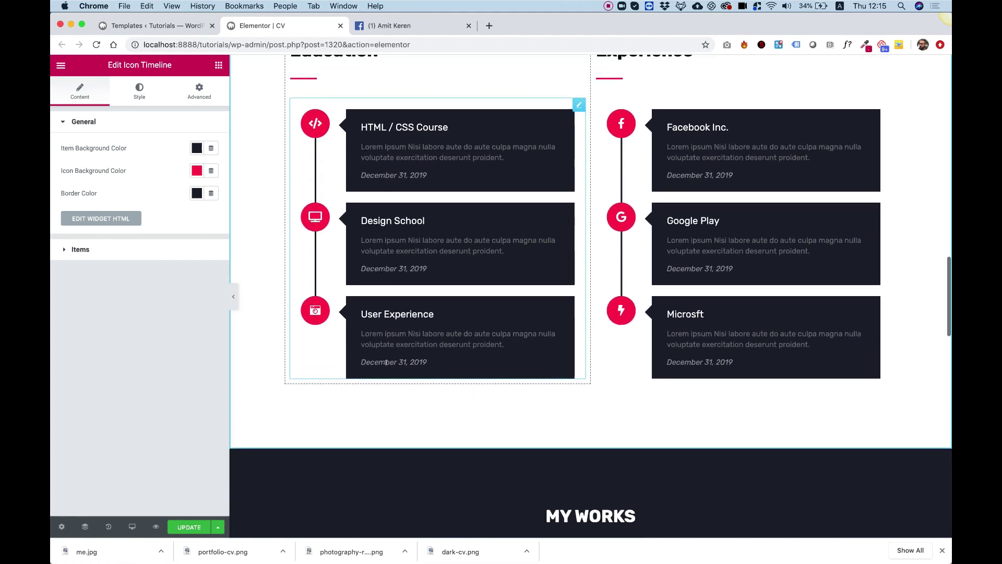
scroll(386, 362, "up", 2)
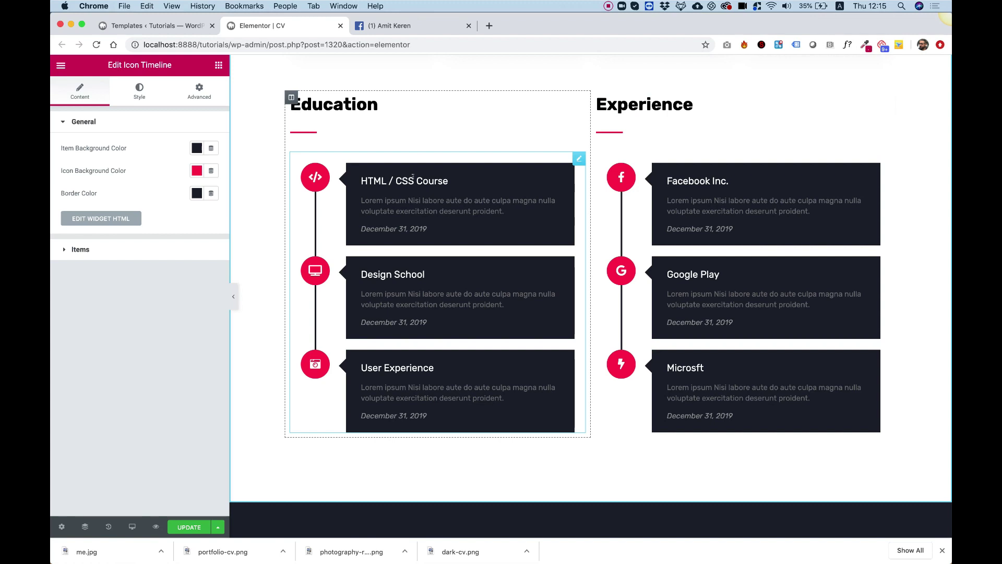
Scroll down past My Works to the Happy Clients testimonial carousel
scroll(413, 178, "down", 10)
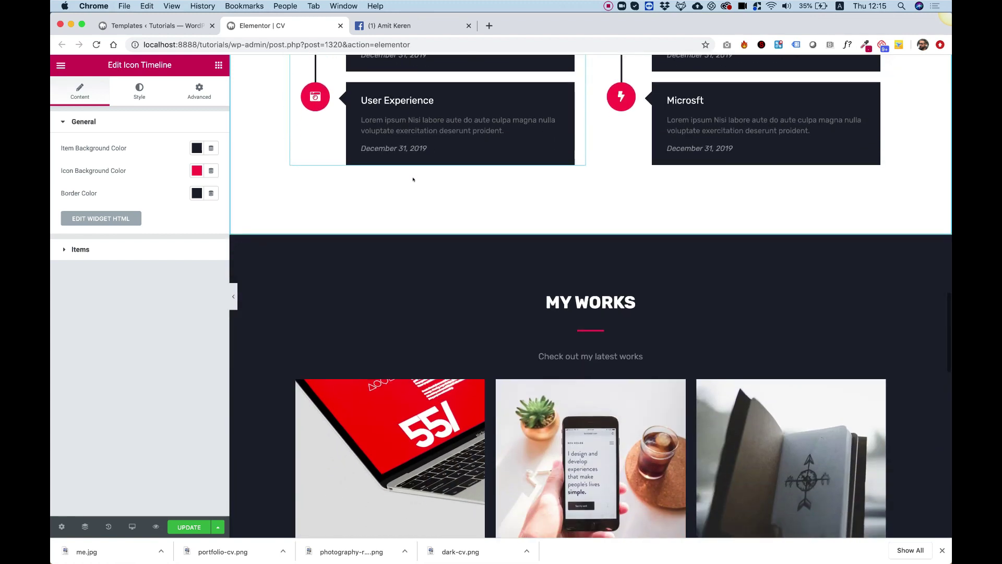
scroll(413, 179, "down", 2)
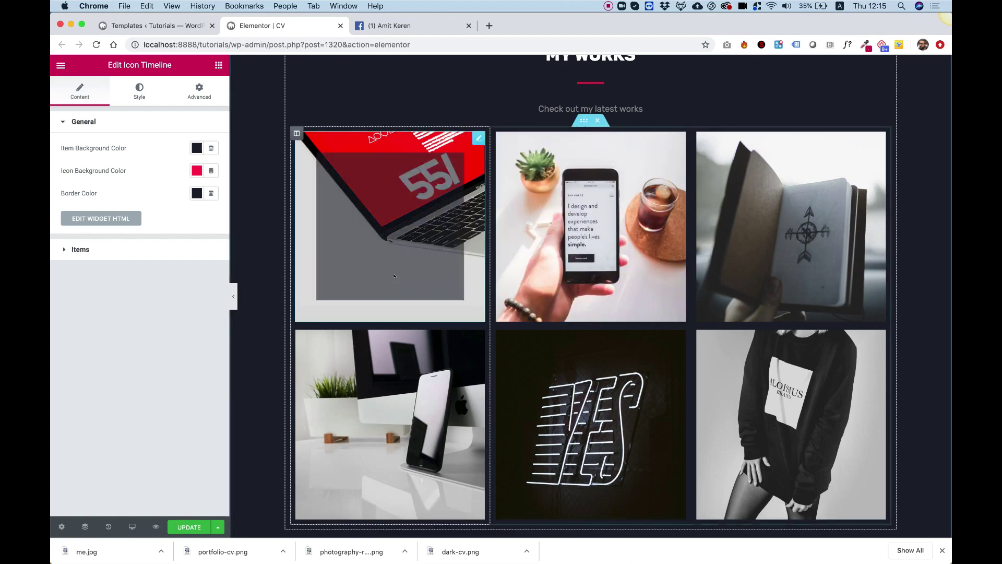
scroll(396, 276, "down", 7)
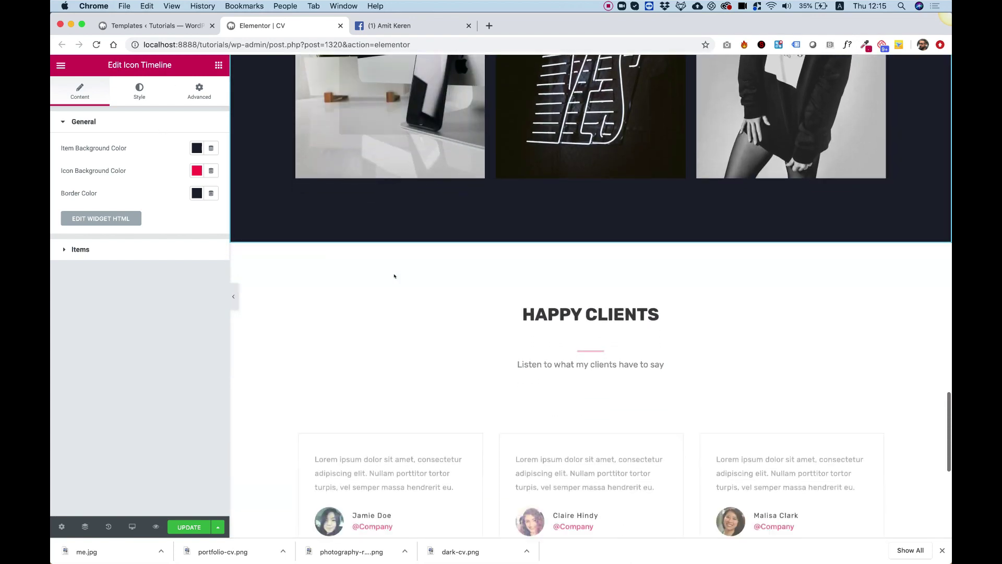
scroll(395, 276, "up", 10)
scroll(395, 276, "up", 6)
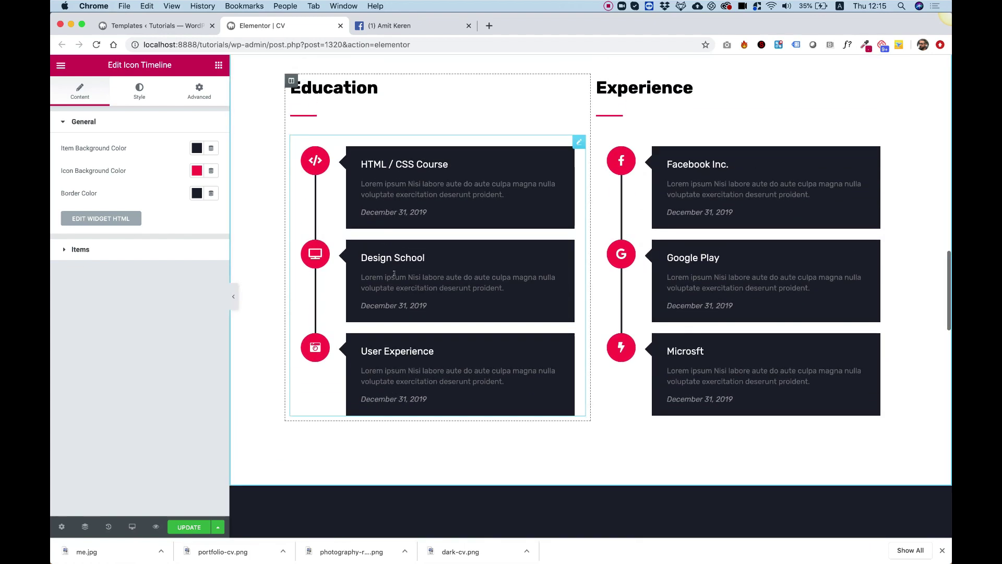
scroll(395, 276, "down", 12)
scroll(394, 276, "down", 10)
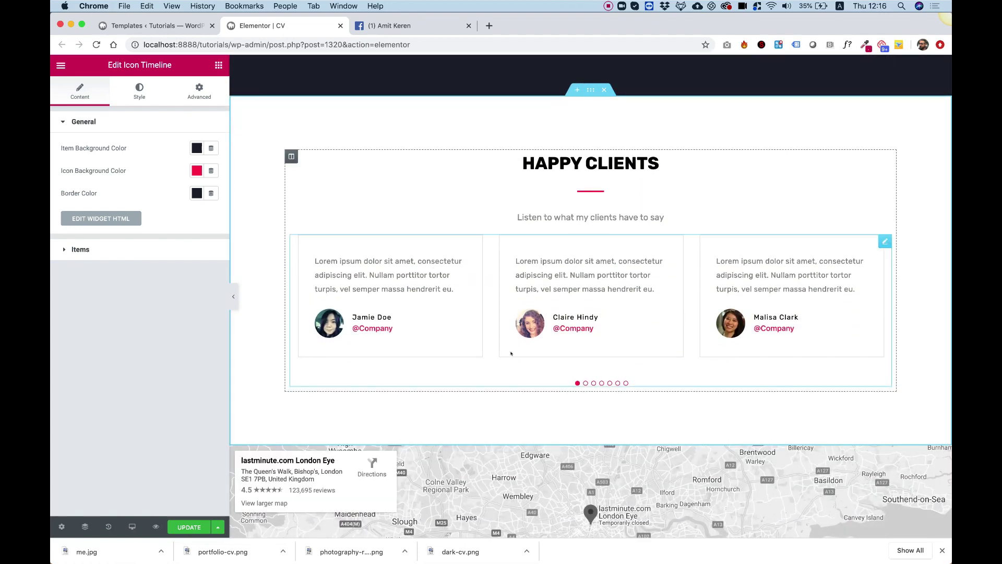
Expand the carousel's Items and put the cursor in the fourth testimonial's company field
left_click(650, 295)
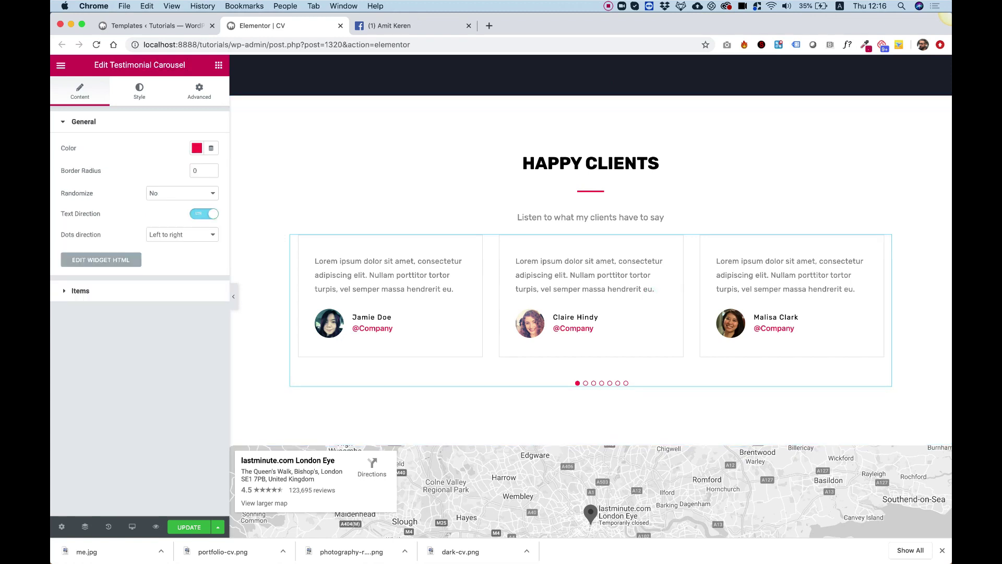
left_click(81, 291)
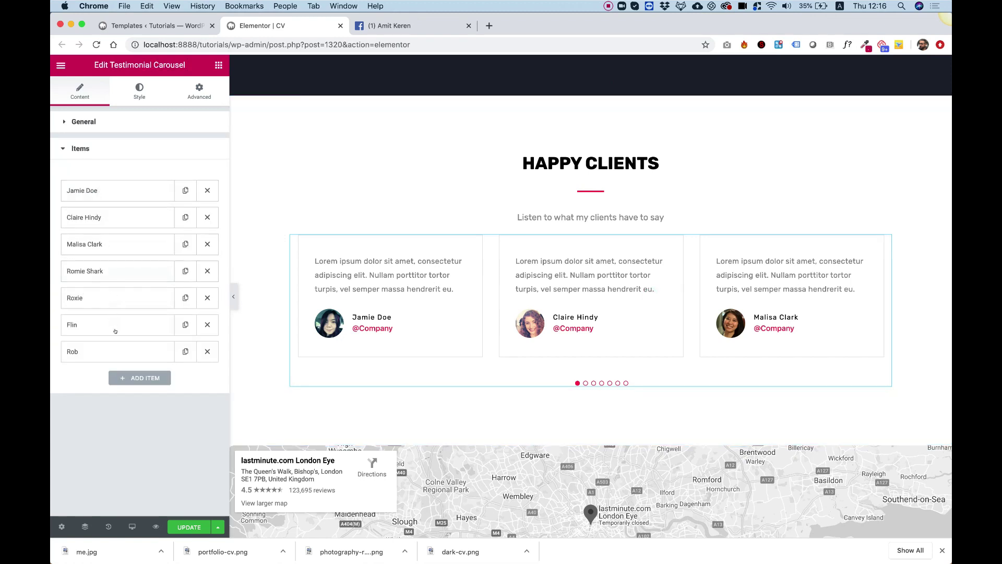
left_click(124, 270)
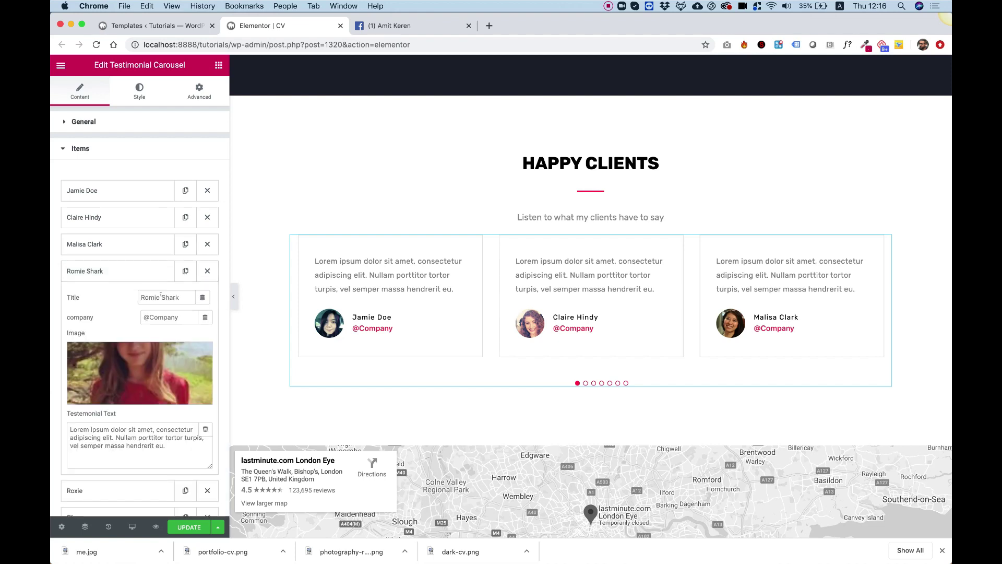
left_click(162, 317)
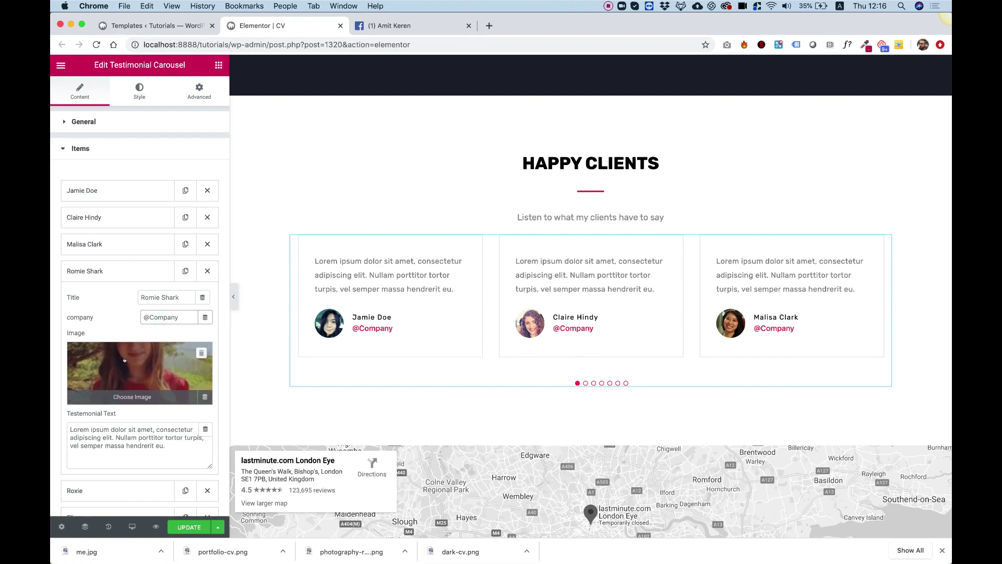
scroll(460, 331, "down", 5)
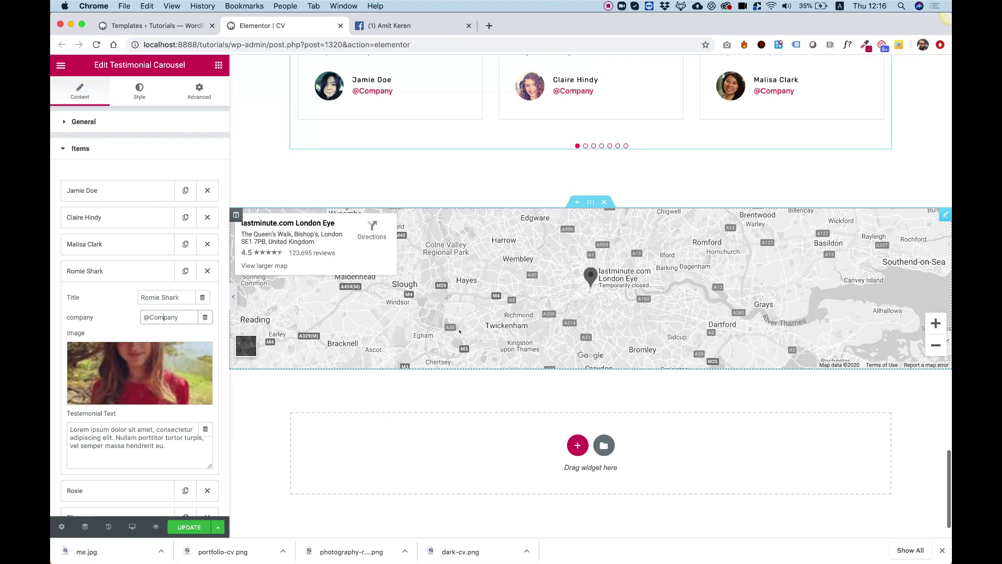
left_click(532, 278)
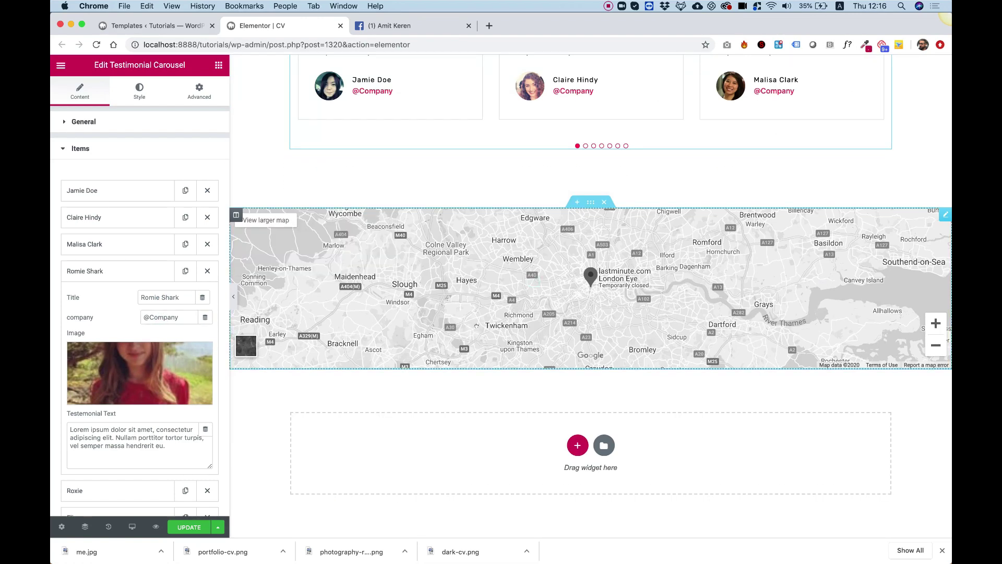
scroll(625, 275, "up", 20)
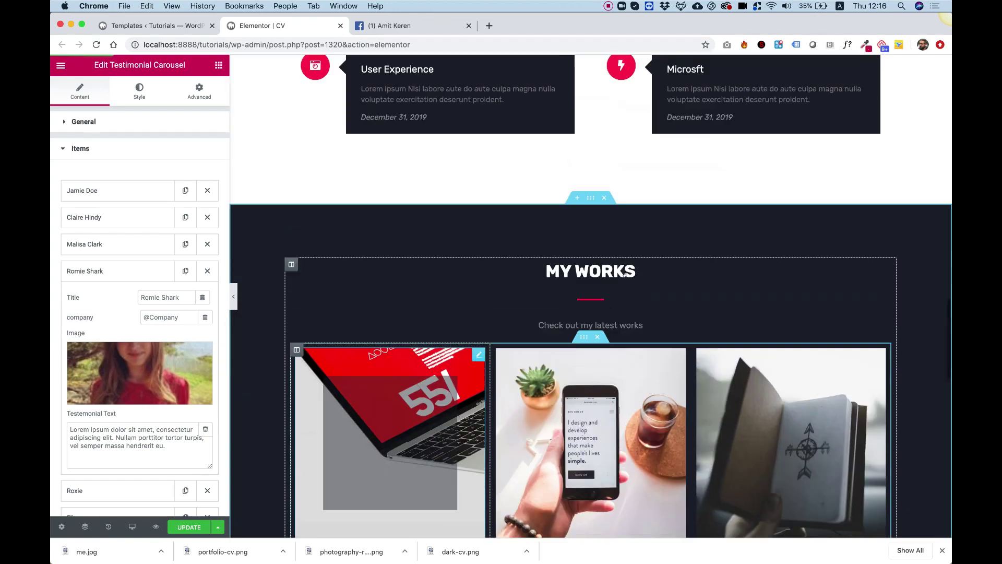
scroll(625, 275, "up", 10)
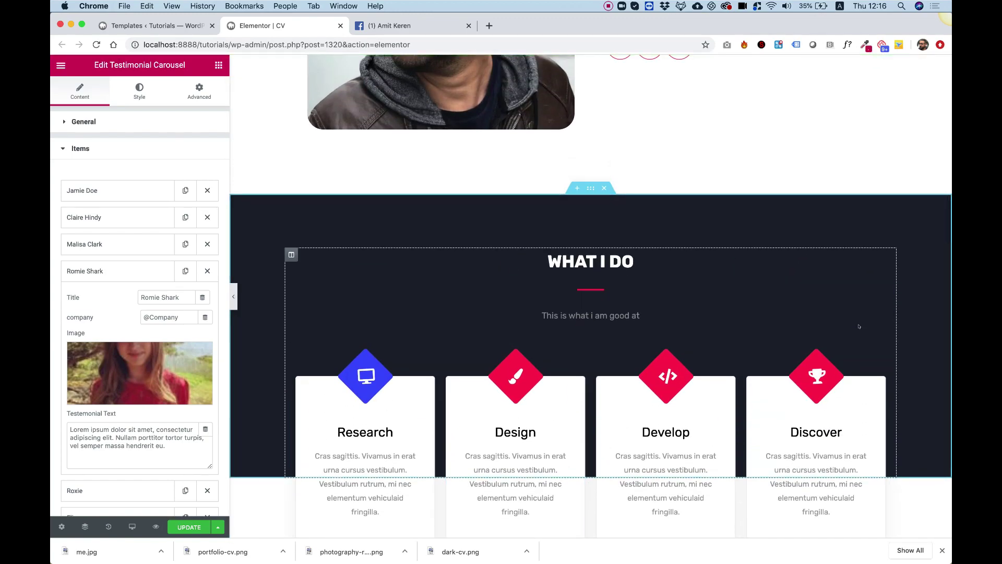
scroll(857, 330, "up", 10)
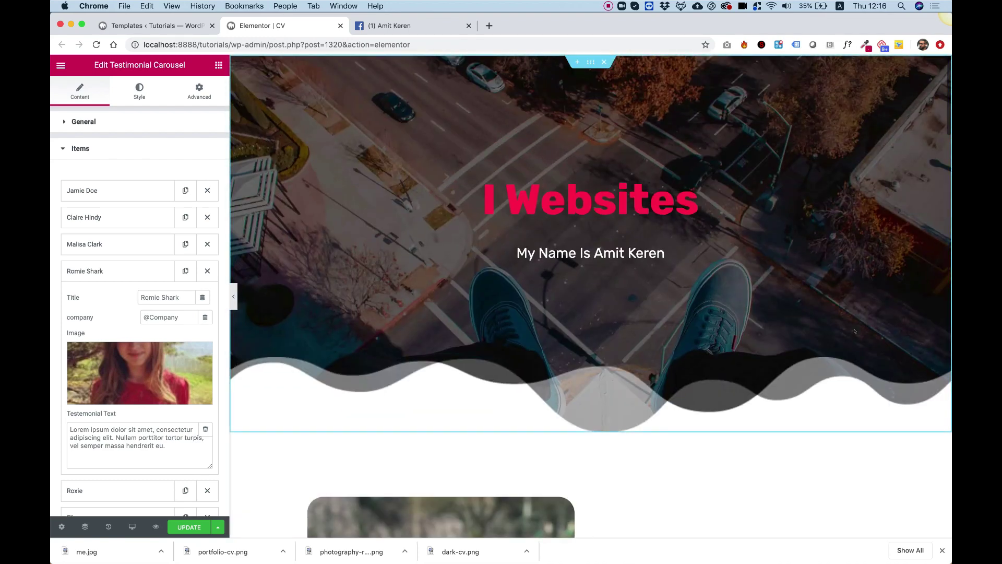